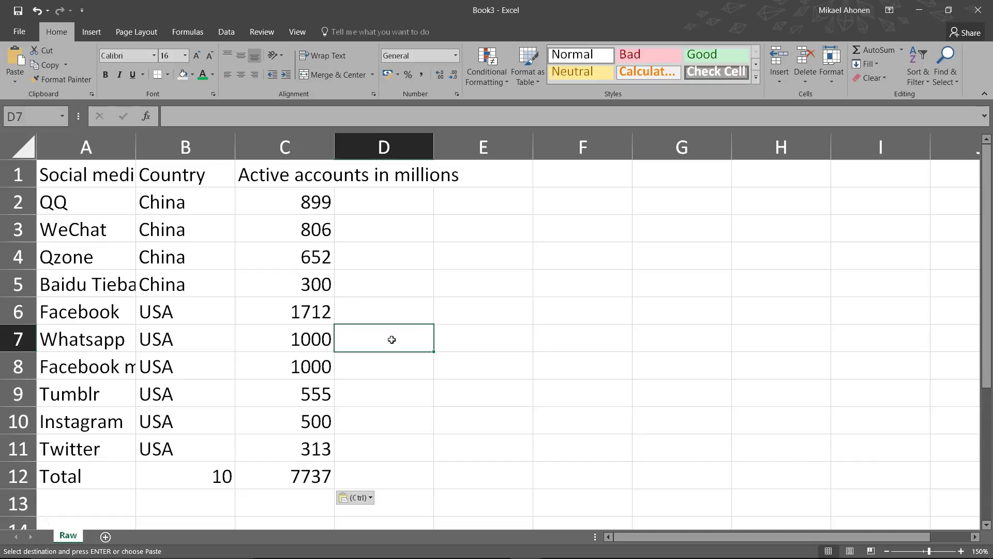
Check C7's cell formatting (1000, General) and close the dialog without changes.
{"action": "left_click", "coordinate": [392, 342]}
{"action": "left_click", "coordinate": [376, 336]}
{"action": "right_click", "coordinate": [310, 337]}
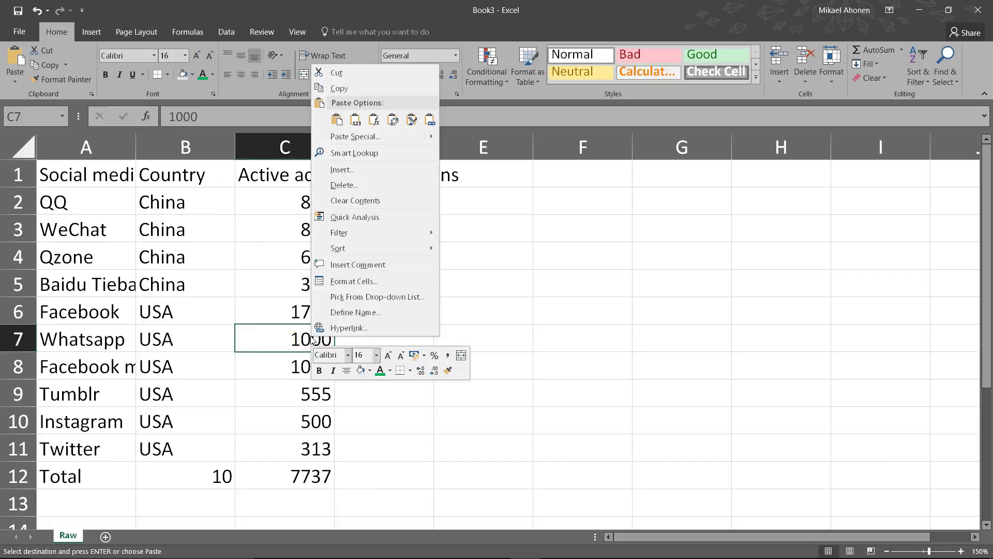
{"action": "left_click", "coordinate": [344, 281]}
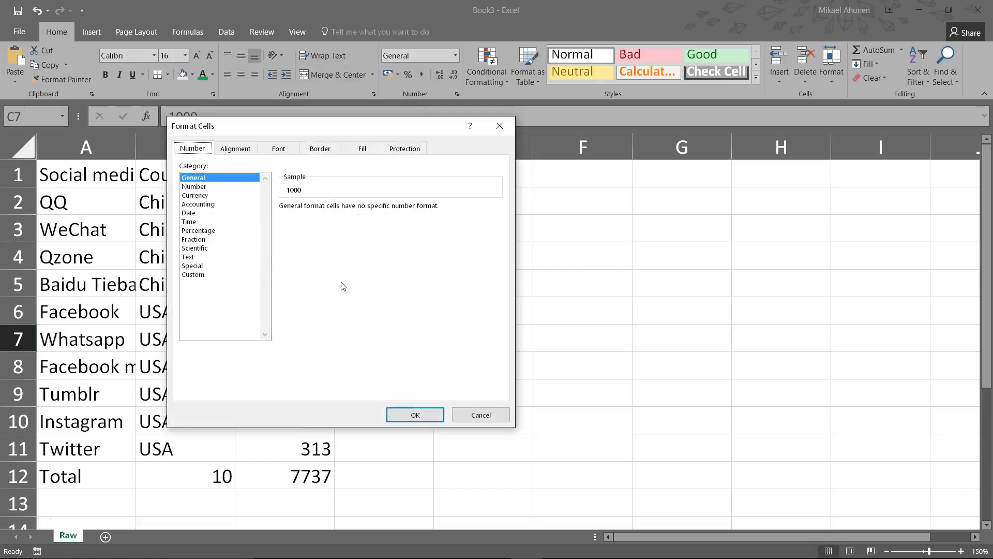
{"action": "left_click", "coordinate": [343, 297]}
{"action": "left_click", "coordinate": [391, 383]}
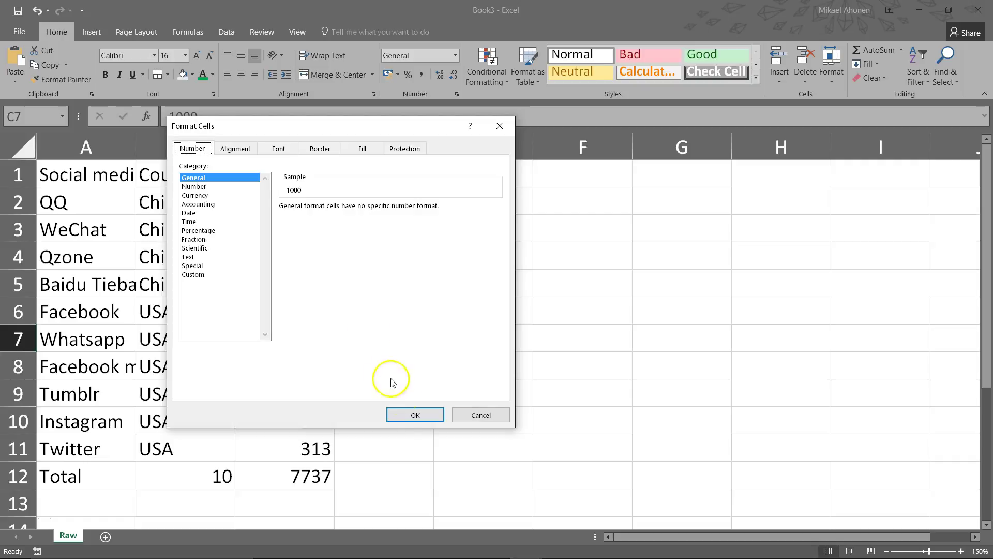
{"action": "left_click", "coordinate": [413, 415]}
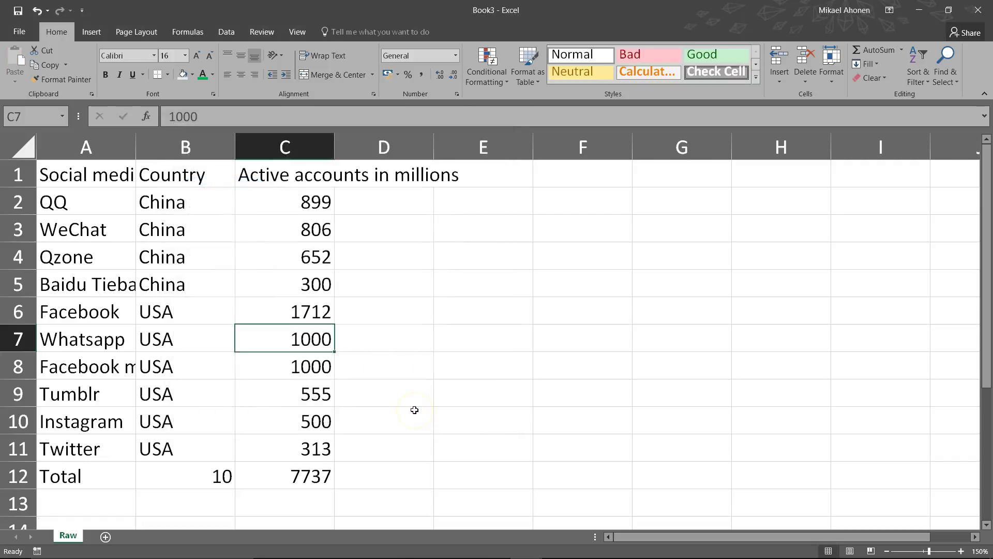
Copy the Raw sheet to the end of the workbook.
{"action": "right_click", "coordinate": [77, 538]}
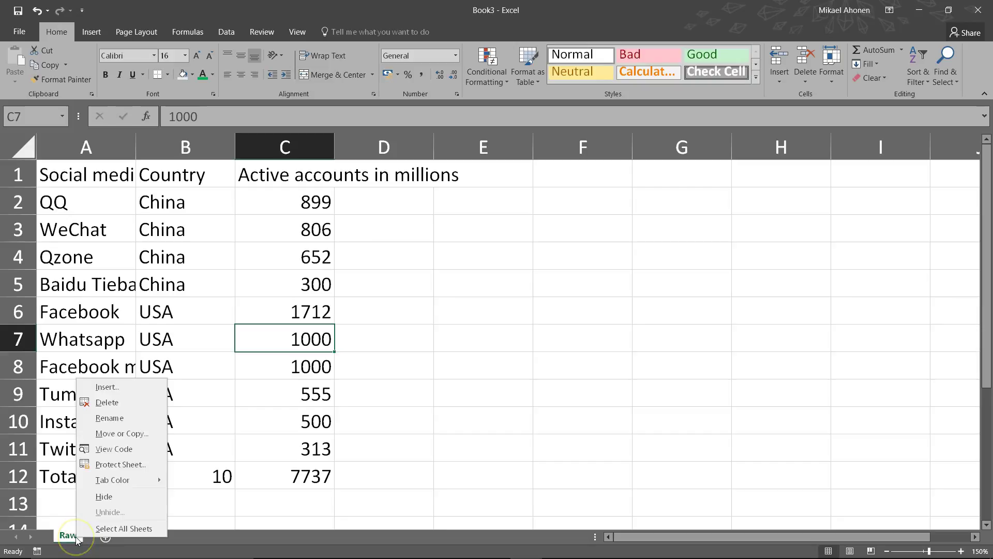
{"action": "left_click", "coordinate": [123, 434]}
{"action": "left_click", "coordinate": [106, 423]}
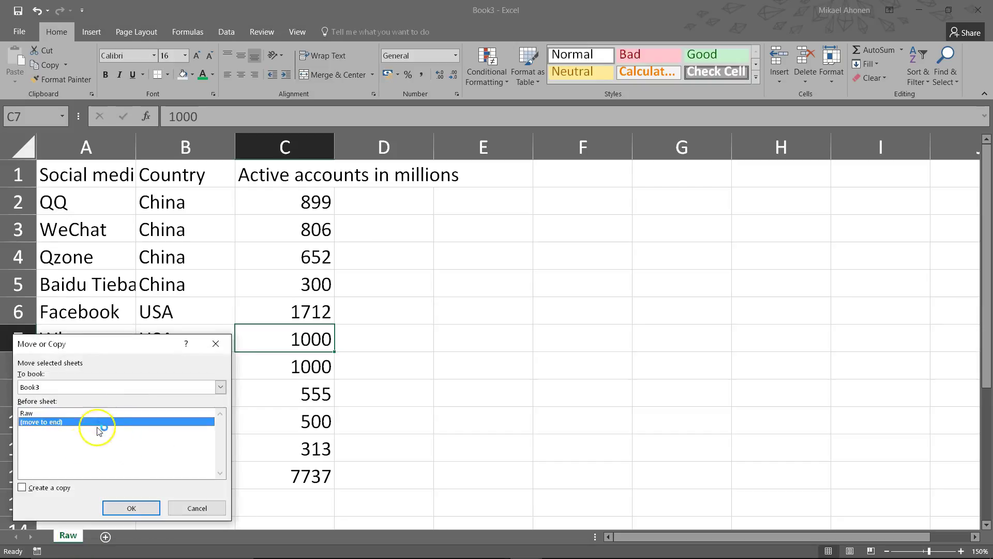
{"action": "left_click", "coordinate": [51, 486]}
{"action": "left_click", "coordinate": [120, 503]}
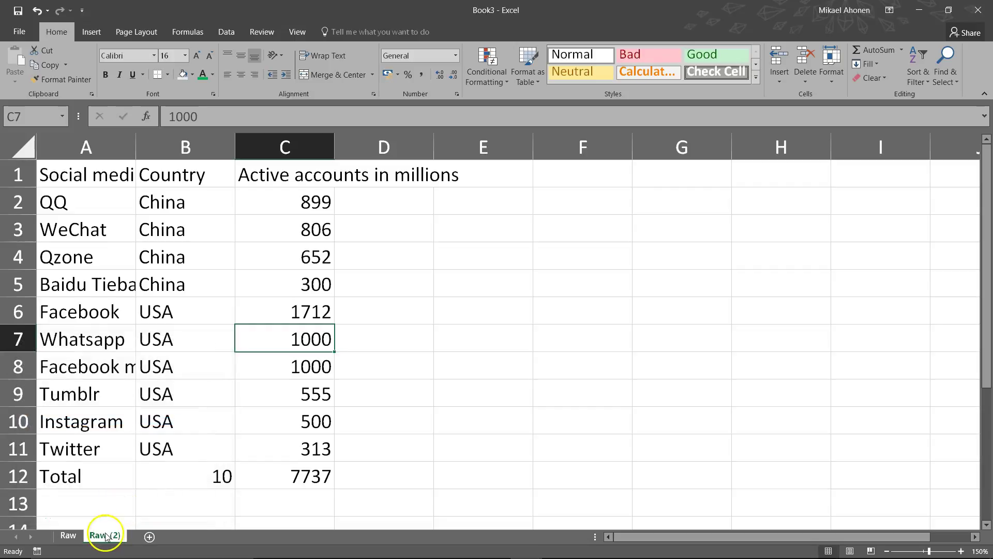
Rename the copied Raw (2) sheet to 'Formatted'.
{"action": "right_click", "coordinate": [106, 536]}
{"action": "left_click", "coordinate": [163, 410]}
{"action": "type", "text": "Formatted"}
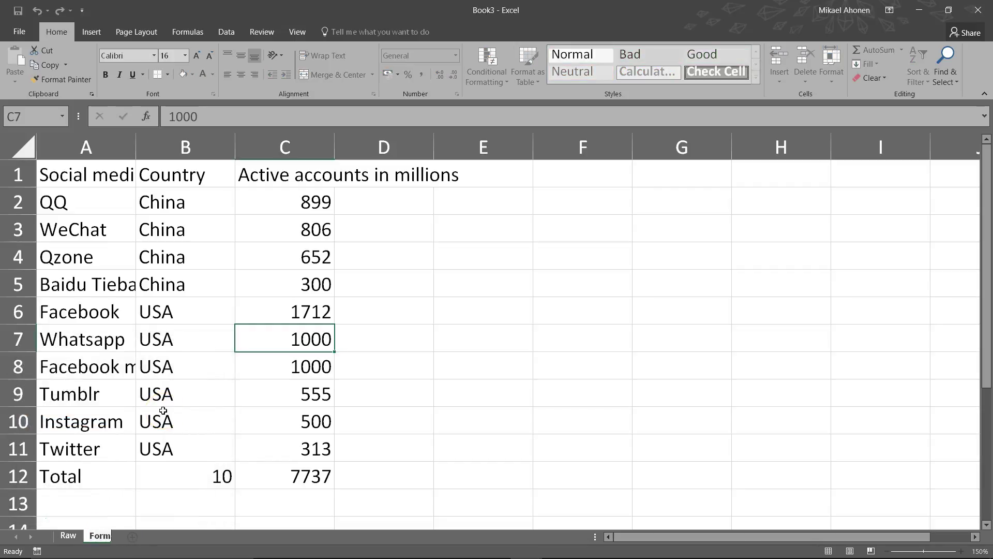
{"action": "key", "text": "Return"}
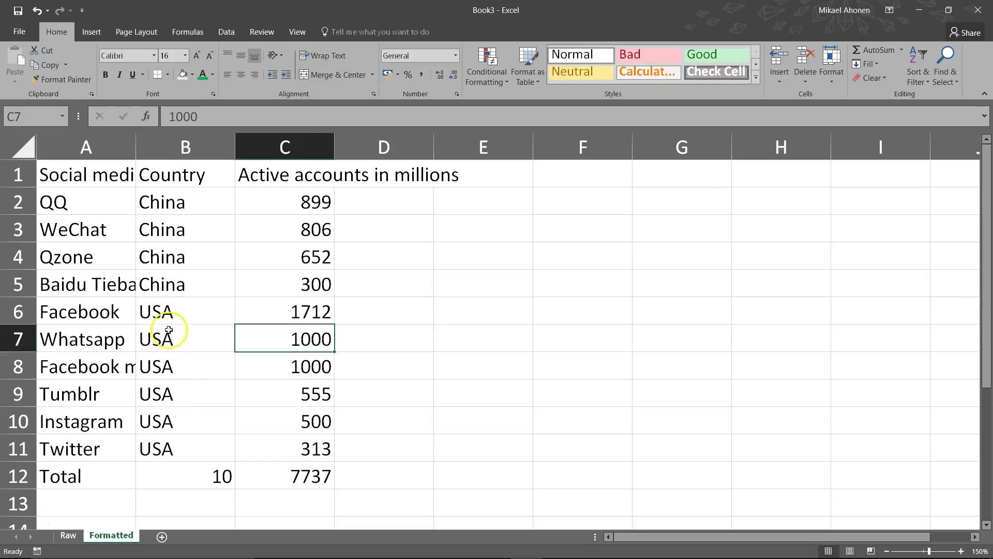
Autofit column A to its longest name.
{"action": "left_click_drag", "start_coordinate": [136, 151], "coordinate": [249, 151]}
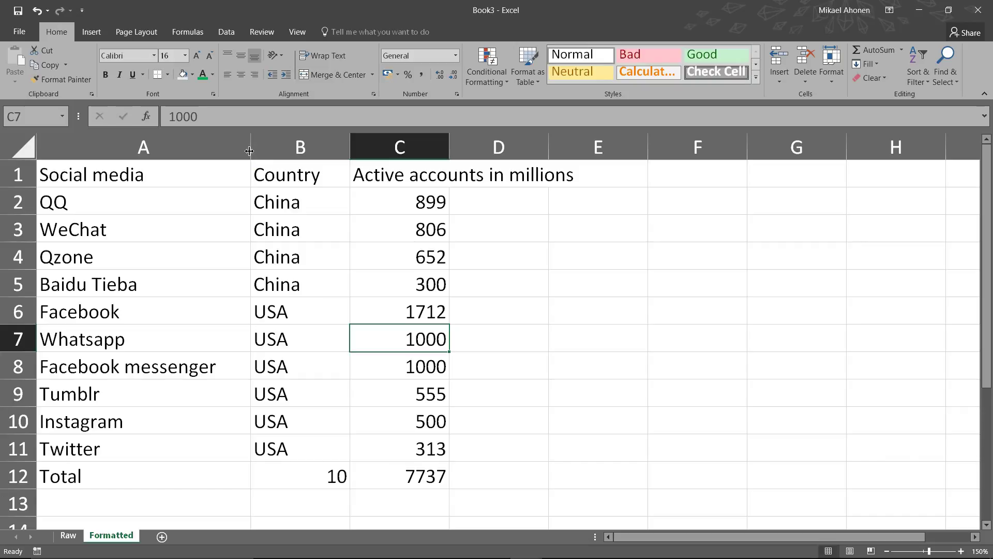
{"action": "double_click", "coordinate": [249, 150]}
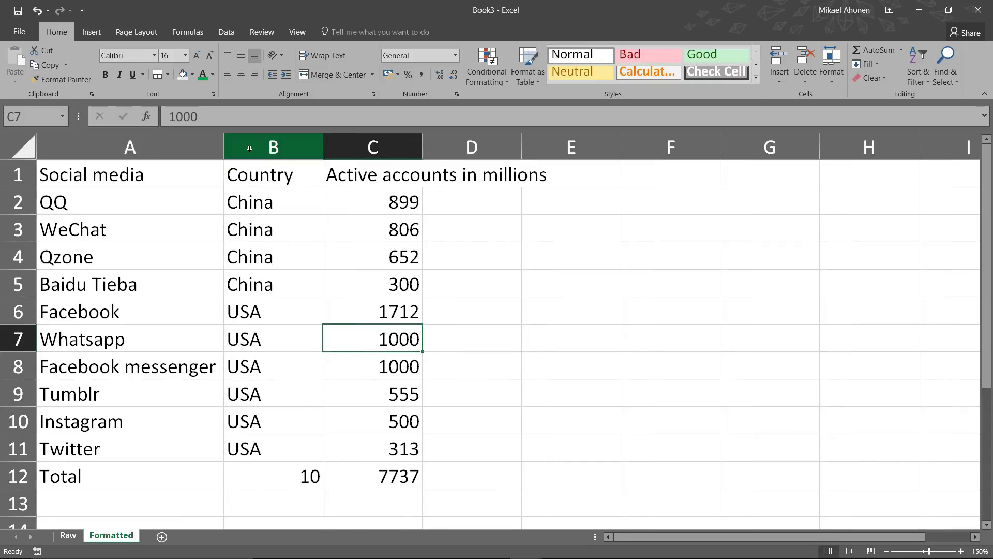
{"action": "left_click_drag", "start_coordinate": [243, 148], "coordinate": [237, 146]}
{"action": "left_click", "coordinate": [837, 75]}
{"action": "left_click", "coordinate": [835, 75]}
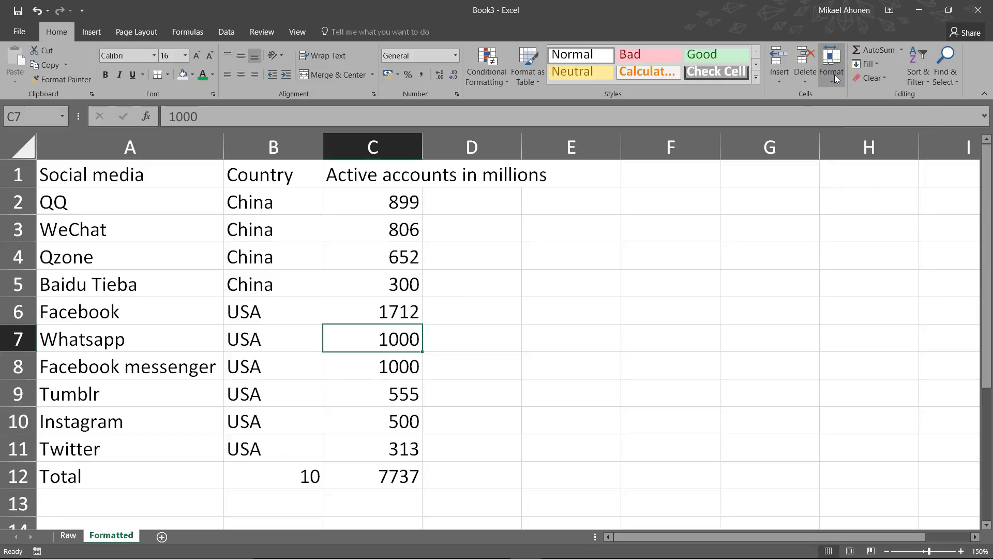
Widen column C and wrap the 'Active accounts in millions' header in C1 onto two lines.
{"action": "left_click", "coordinate": [406, 171]}
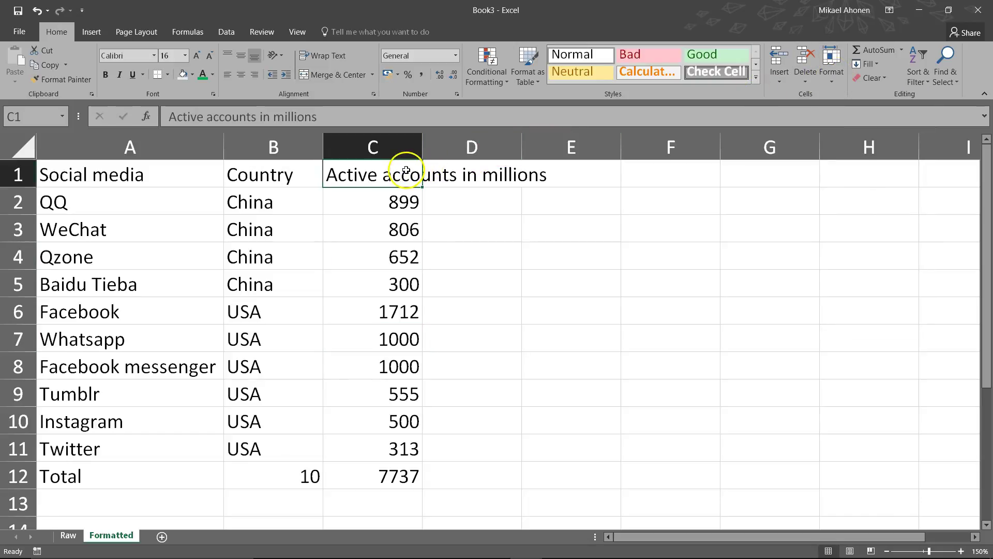
{"action": "left_click_drag", "start_coordinate": [422, 148], "coordinate": [472, 153]}
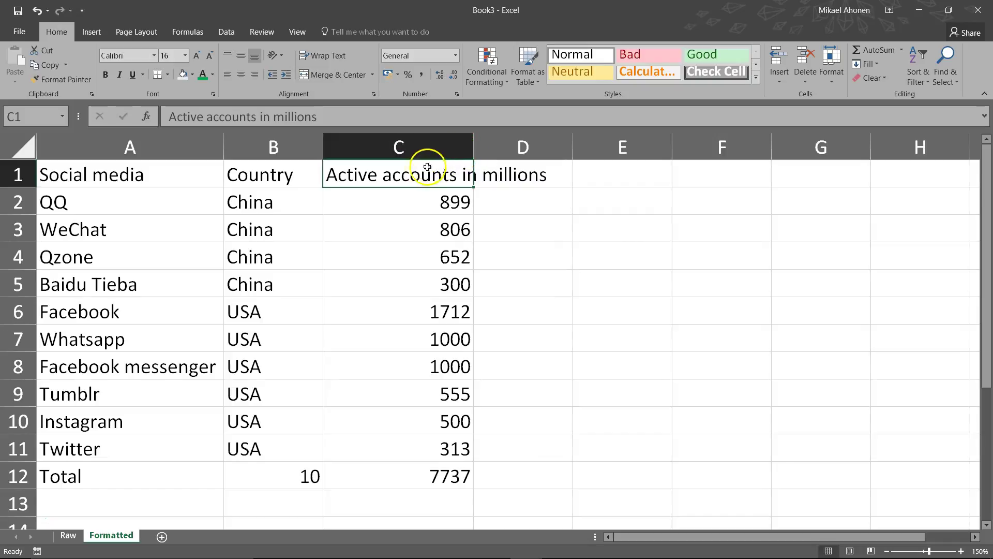
{"action": "left_click", "coordinate": [334, 53]}
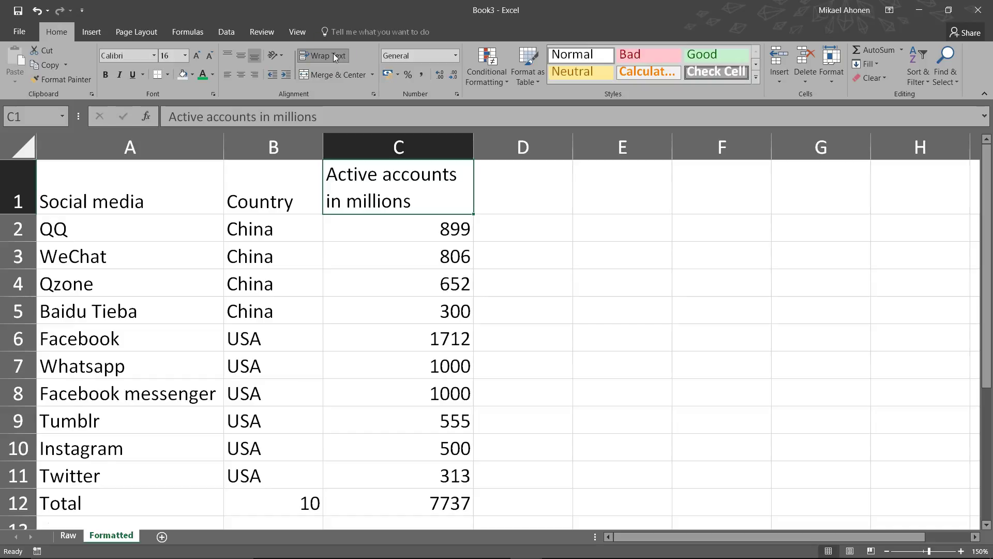
Center columns B and C horizontally and middle-align the A1:C1 header text.
{"action": "left_click", "coordinate": [191, 152]}
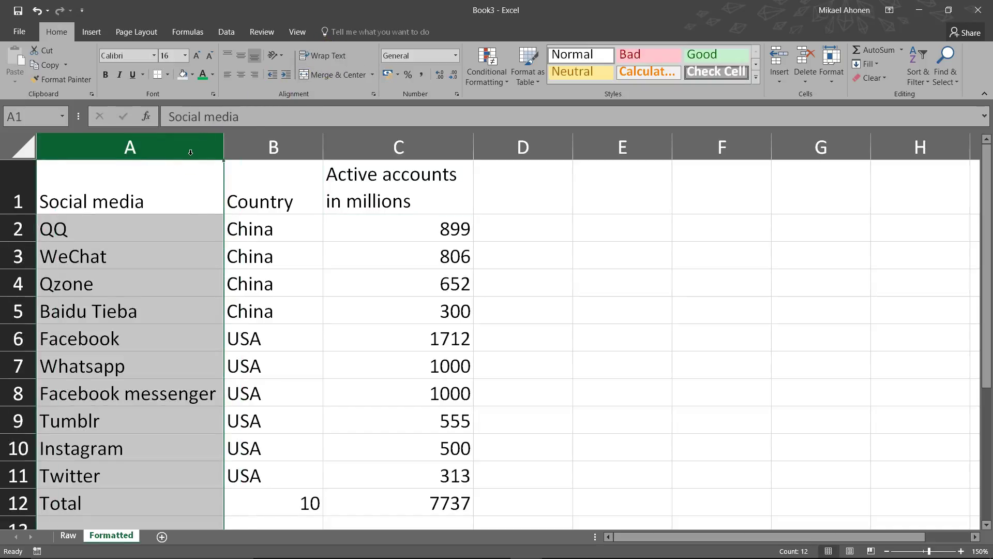
{"action": "left_click", "coordinate": [255, 146]}
{"action": "left_click", "coordinate": [356, 145], "text": "ctrl"}
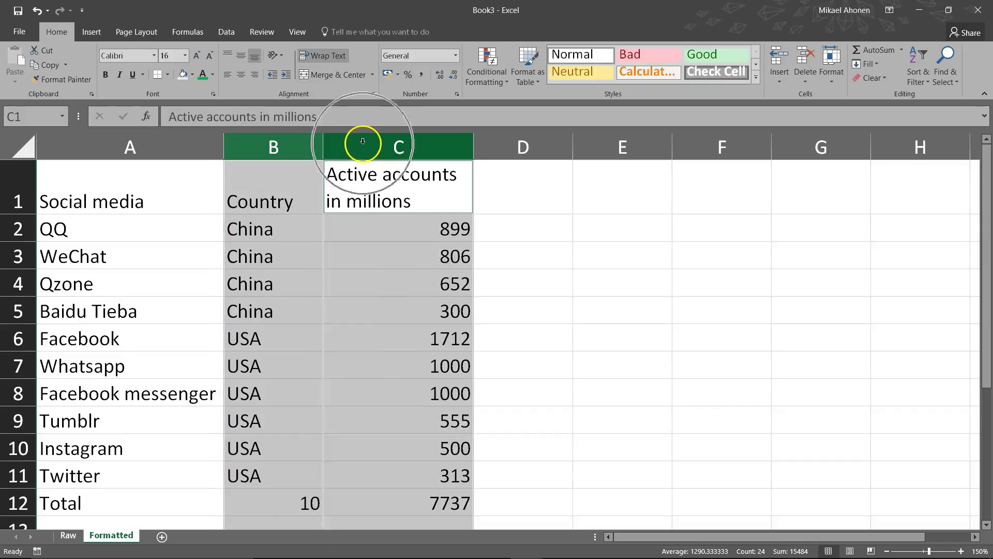
{"action": "left_click", "coordinate": [241, 75]}
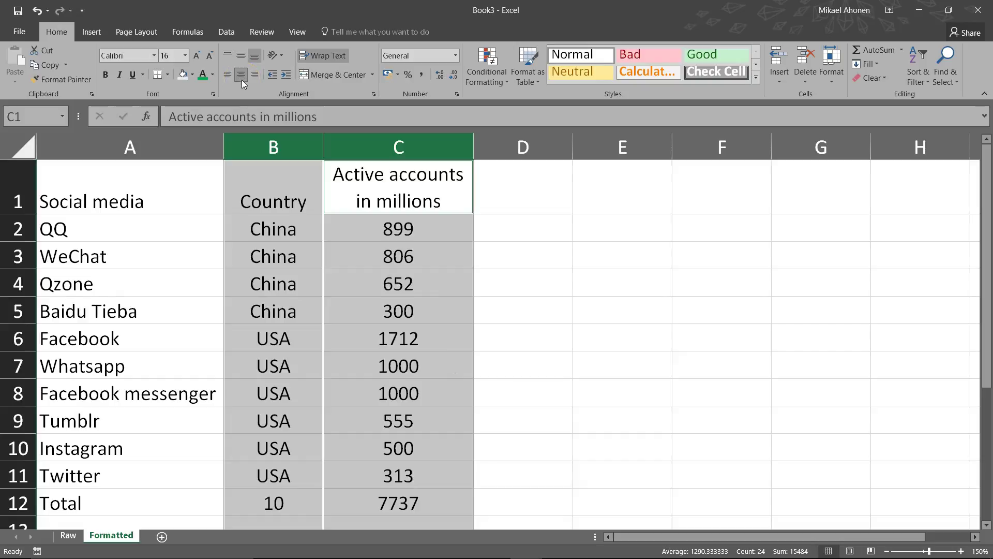
{"action": "left_click_drag", "start_coordinate": [188, 172], "coordinate": [346, 175]}
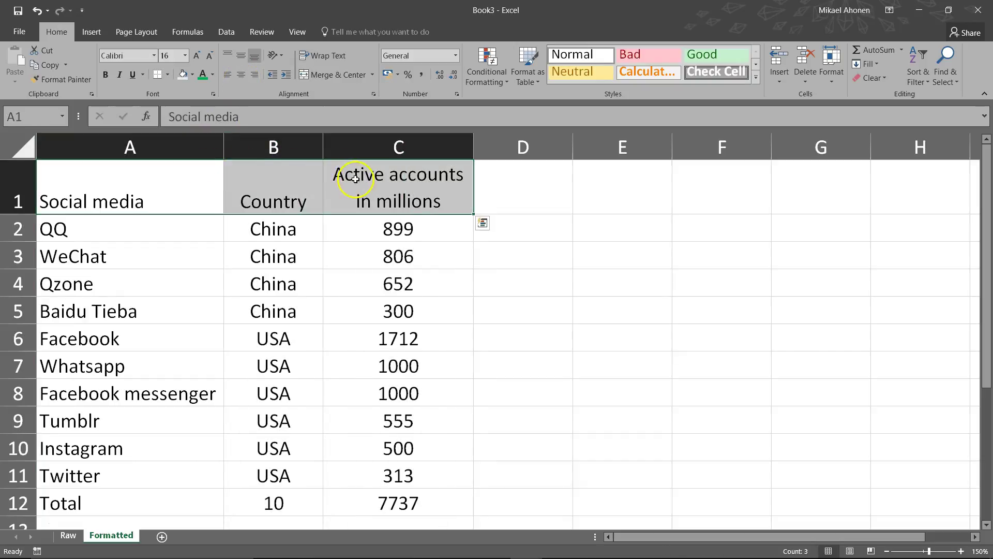
{"action": "left_click", "coordinate": [240, 57]}
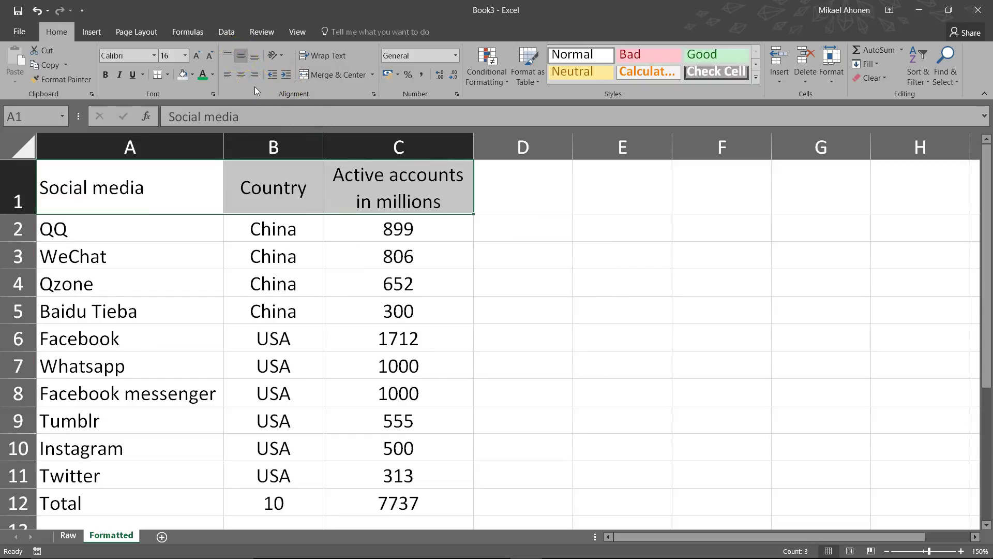
Make the header row bold with a bottom border.
{"action": "left_click", "coordinate": [106, 74]}
{"action": "left_click", "coordinate": [168, 74]}
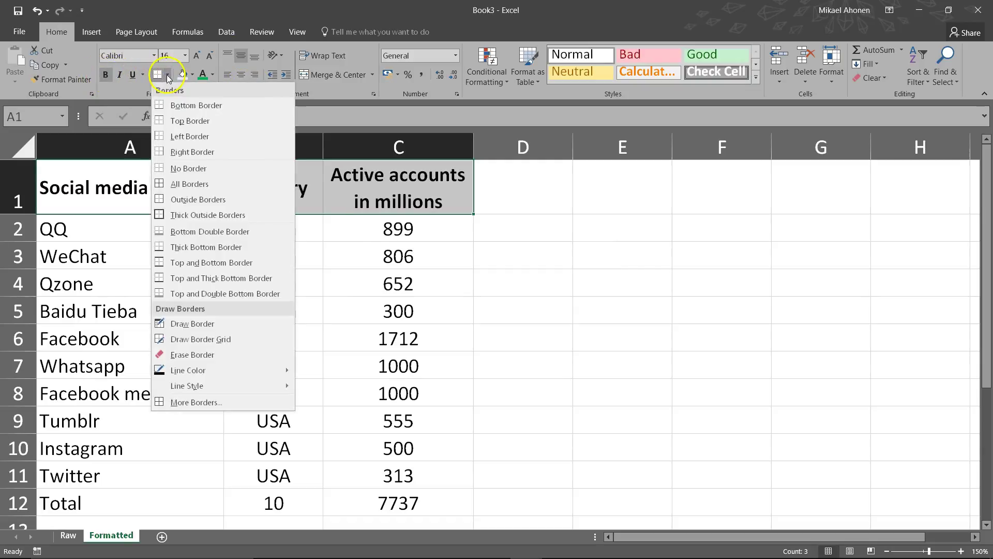
{"action": "left_click", "coordinate": [179, 108]}
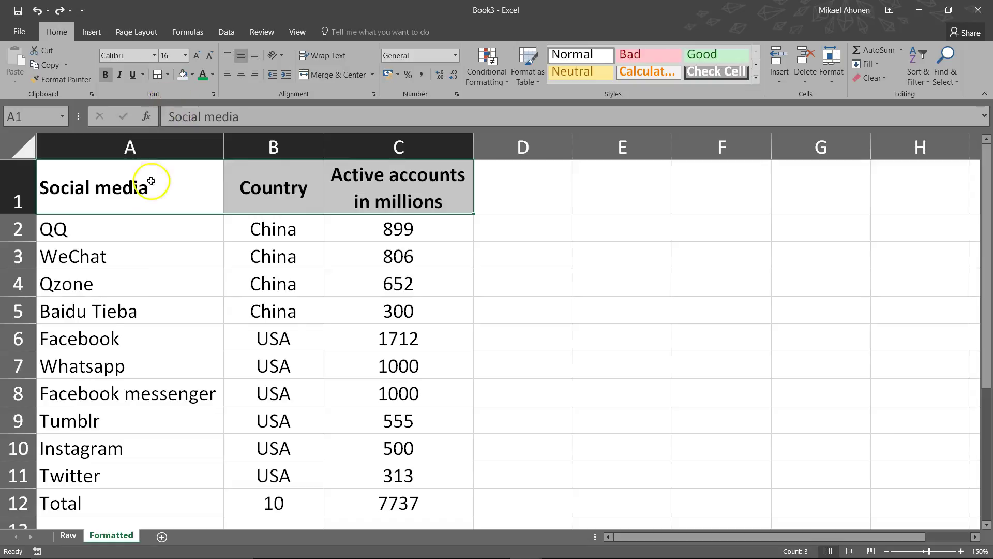
Make the Total row A12:C12 bold with a Top and Thick Bottom Border.
{"action": "left_click", "coordinate": [135, 503]}
{"action": "left_click_drag", "start_coordinate": [135, 503], "coordinate": [368, 497]}
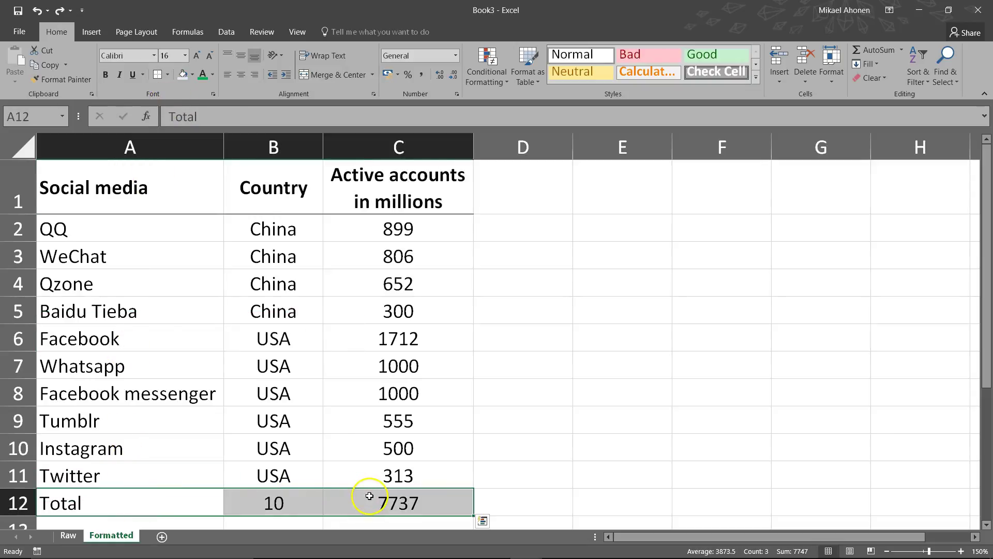
{"action": "left_click", "coordinate": [105, 74]}
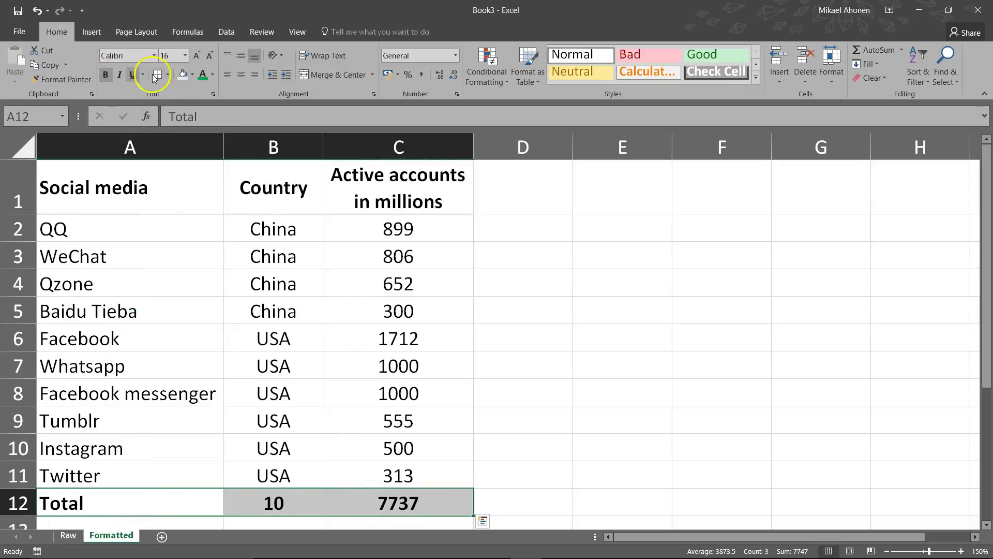
{"action": "left_click", "coordinate": [168, 75]}
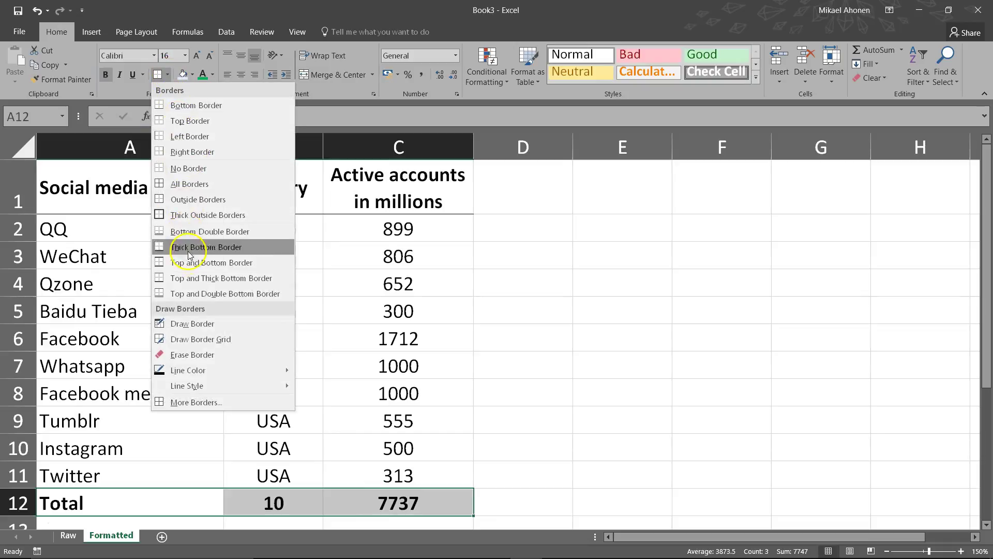
{"action": "left_click", "coordinate": [194, 280]}
{"action": "left_click", "coordinate": [339, 370]}
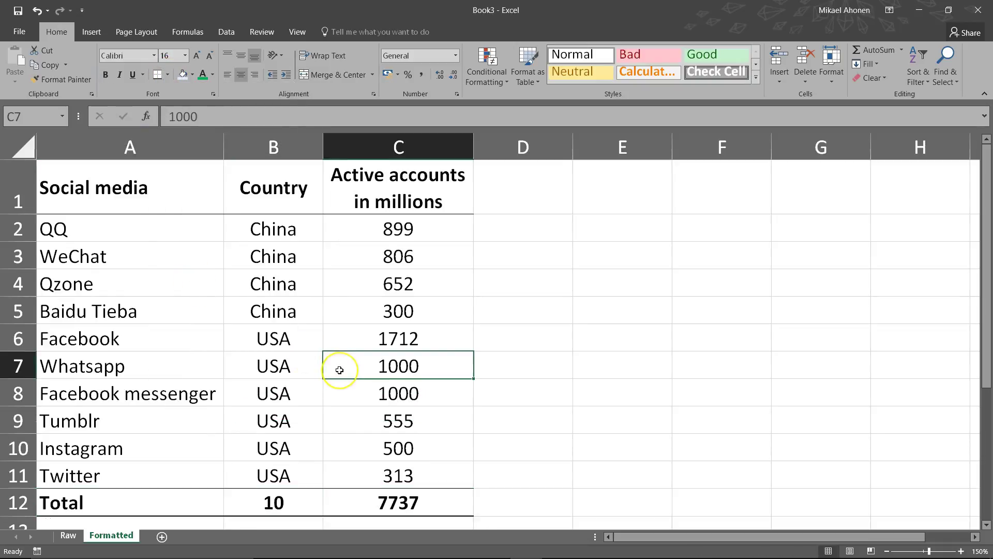
{"action": "left_click", "coordinate": [333, 354]}
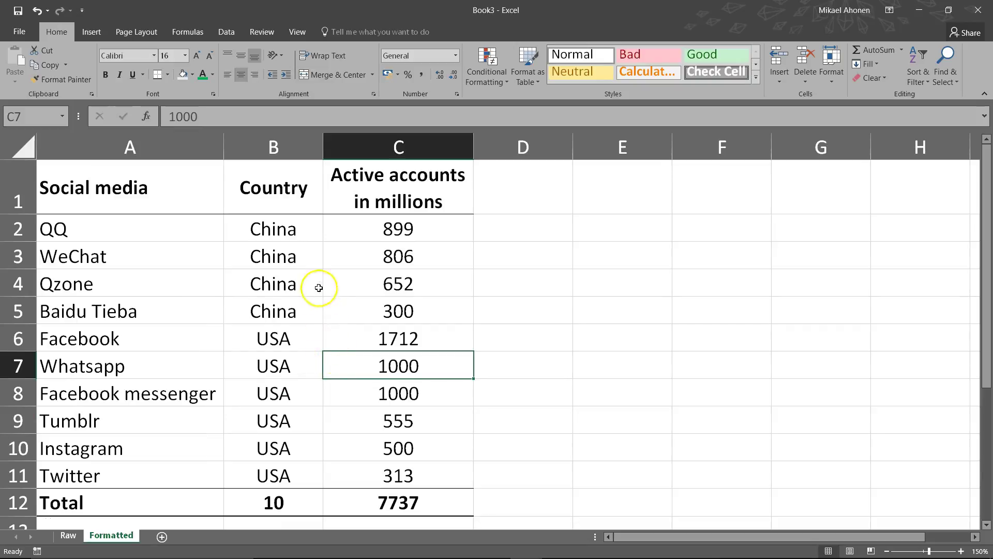
Clear the country values in B2:B11 and merge B2:B5 and B6:B11 separately.
{"action": "left_click_drag", "start_coordinate": [318, 230], "coordinate": [283, 474]}
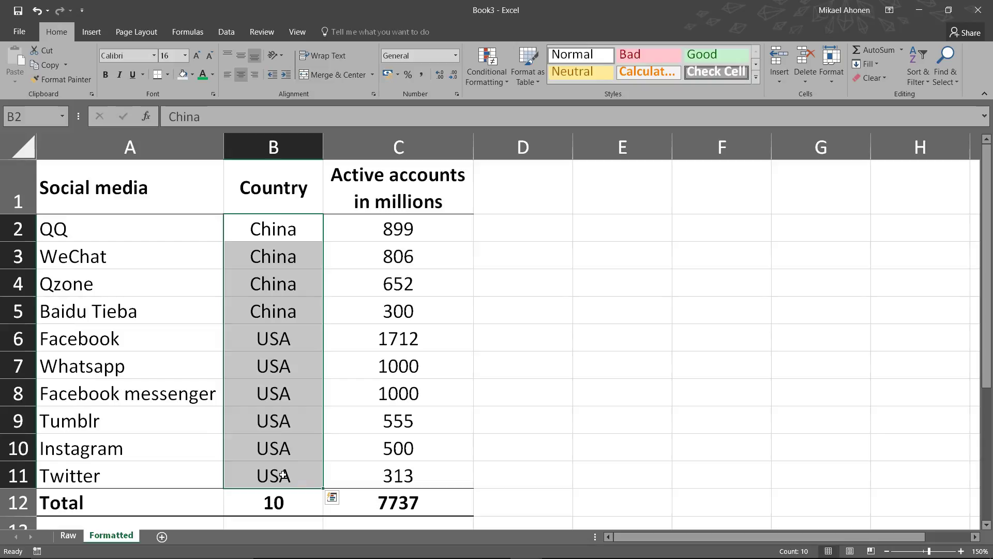
{"action": "key", "text": "Delete"}
{"action": "left_click", "coordinate": [283, 475]}
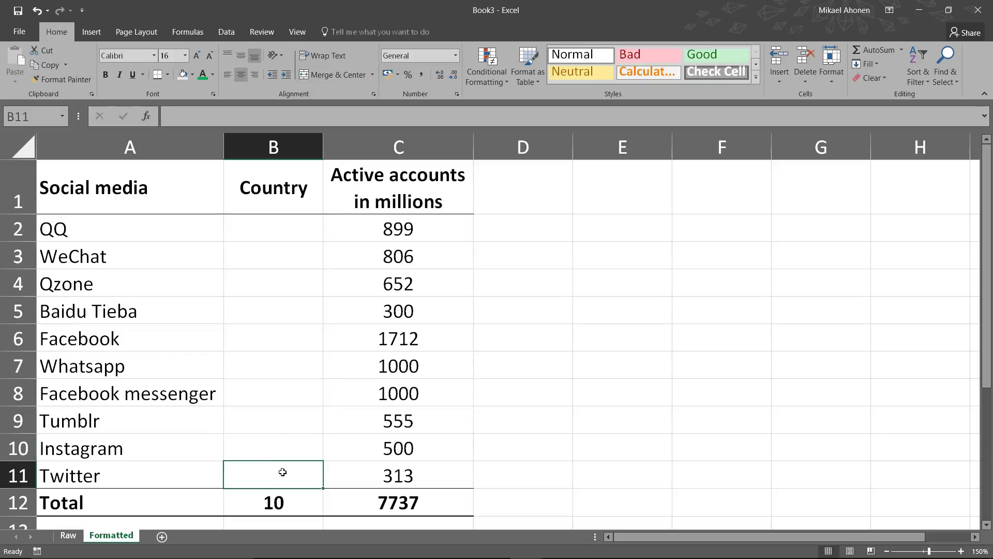
{"action": "left_click_drag", "start_coordinate": [283, 233], "coordinate": [258, 474]}
{"action": "left_click", "coordinate": [336, 75]}
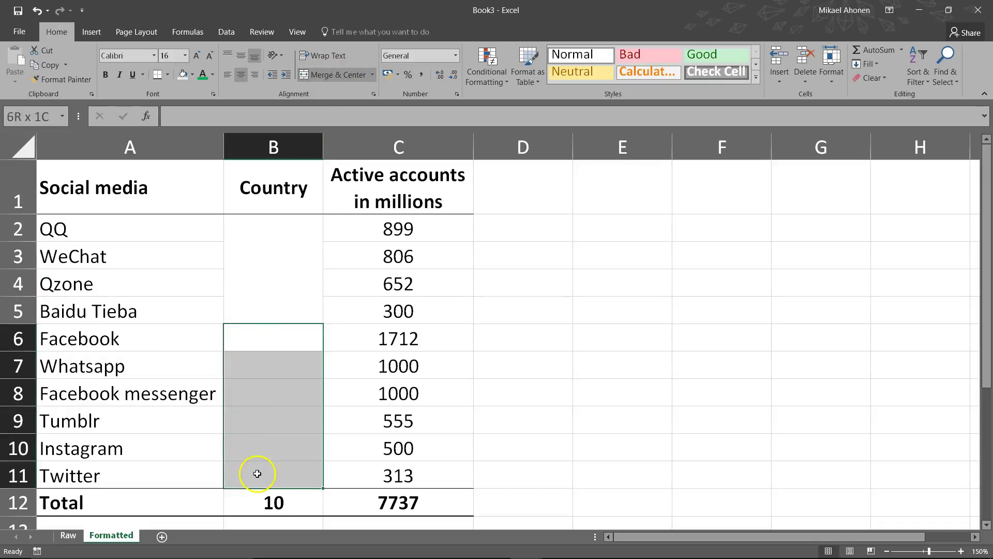
{"action": "left_click", "coordinate": [331, 75]}
Enter China and USA into the two merged country cells.
{"action": "left_click", "coordinate": [276, 269]}
{"action": "type", "text": "China"}
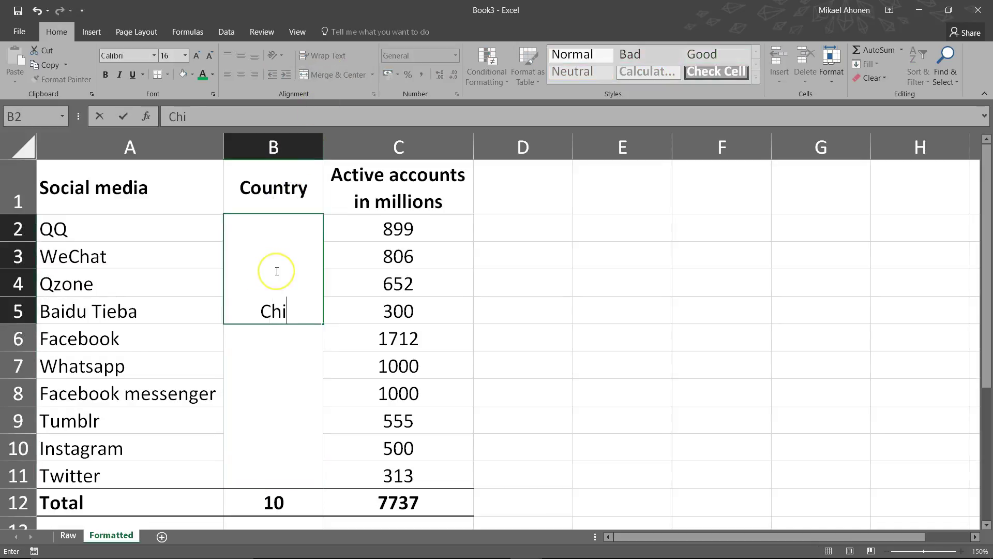
{"action": "key", "text": "Return"}
{"action": "type", "text": "USA"}
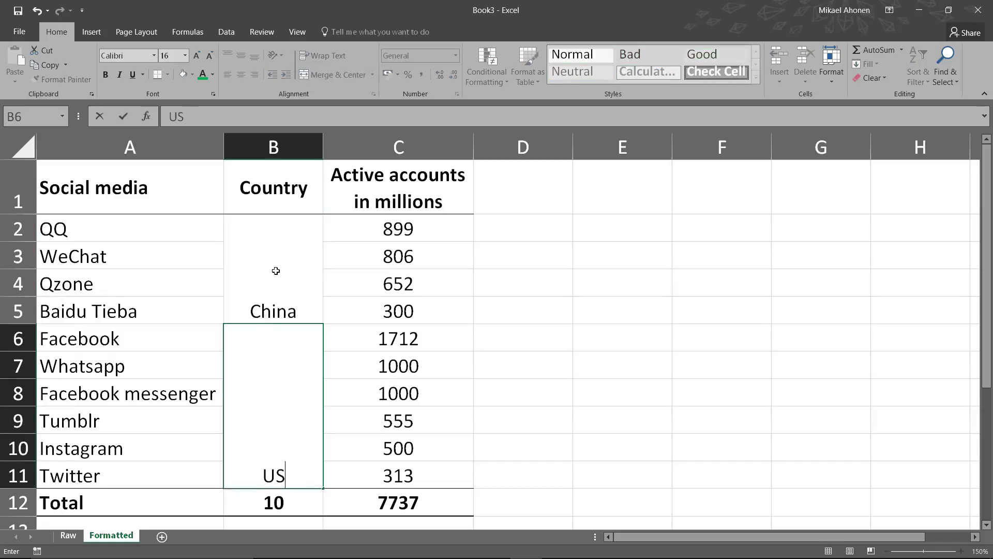
{"action": "key", "text": "Return"}
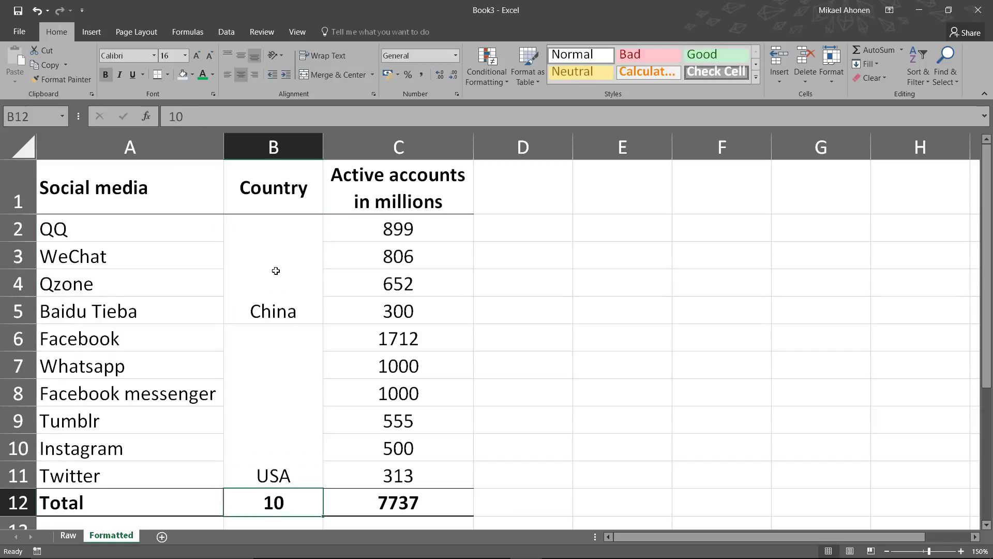
{"action": "left_click_drag", "start_coordinate": [275, 277], "coordinate": [266, 377]}
Middle-align the merged China and USA labels and angle them counterclockwise.
{"action": "left_click", "coordinate": [243, 60]}
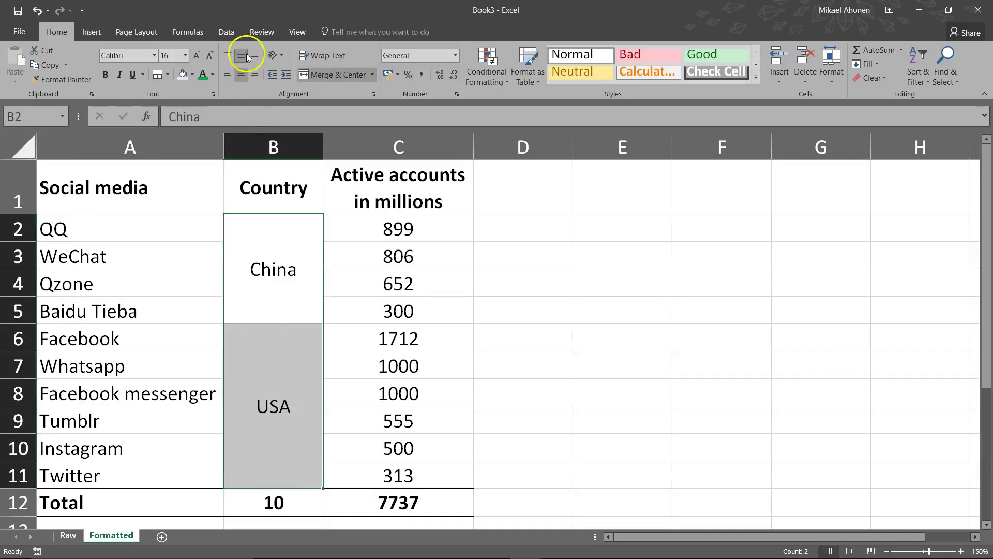
{"action": "left_click", "coordinate": [274, 55]}
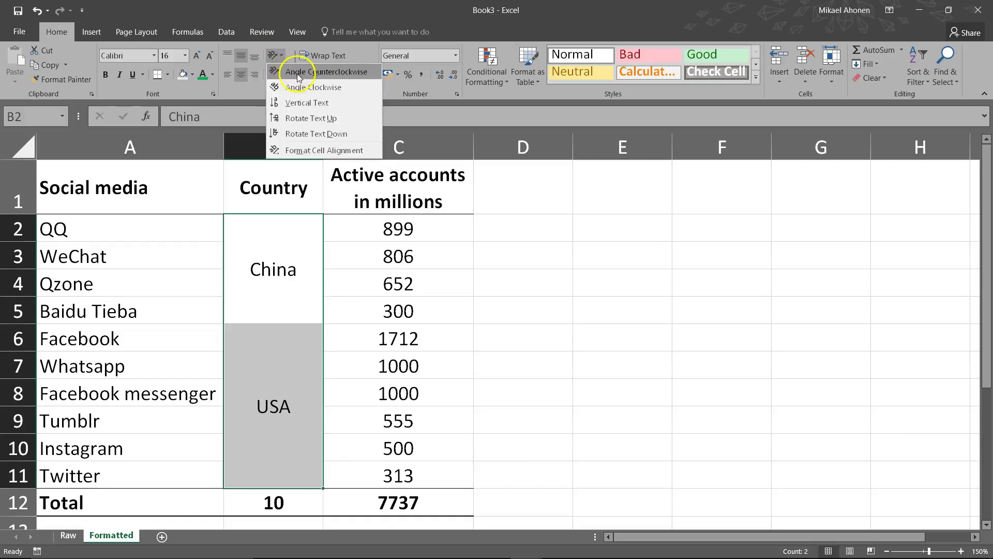
{"action": "left_click", "coordinate": [304, 72]}
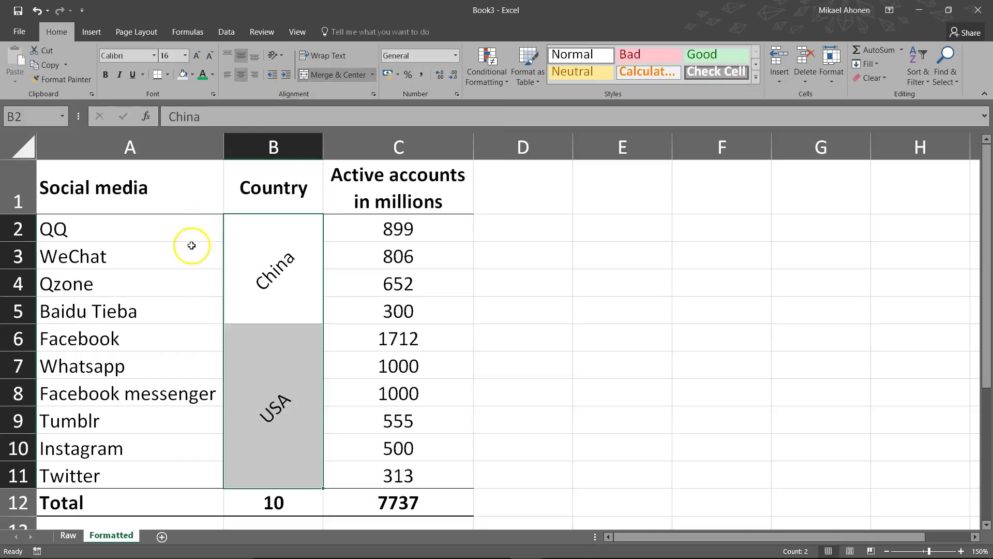
{"action": "left_click", "coordinate": [178, 228]}
Color the text of QQ, 899, Facebook and 1712 green.
{"action": "left_click", "coordinate": [350, 224], "text": "ctrl"}
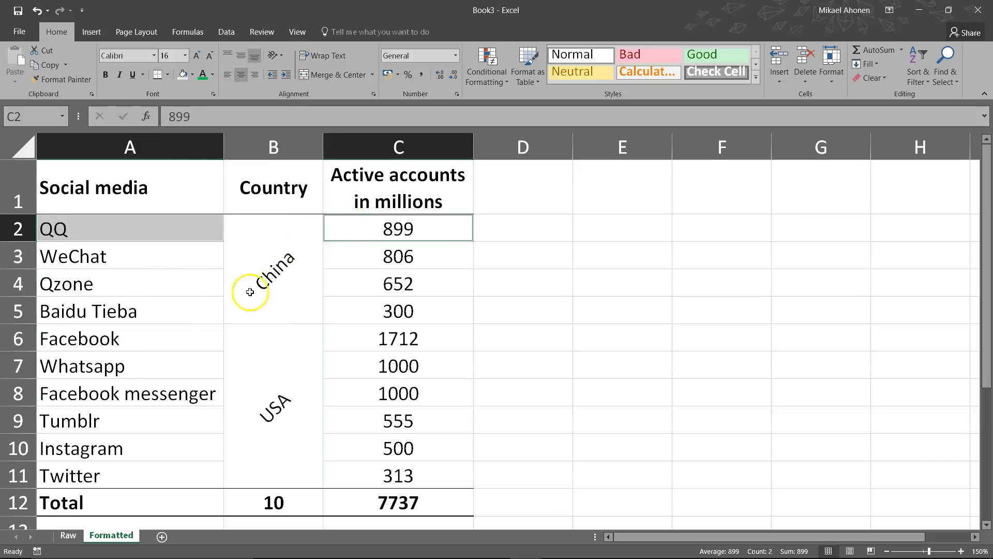
{"action": "left_click", "coordinate": [173, 338], "text": "ctrl"}
{"action": "left_click", "coordinate": [374, 340], "text": "ctrl"}
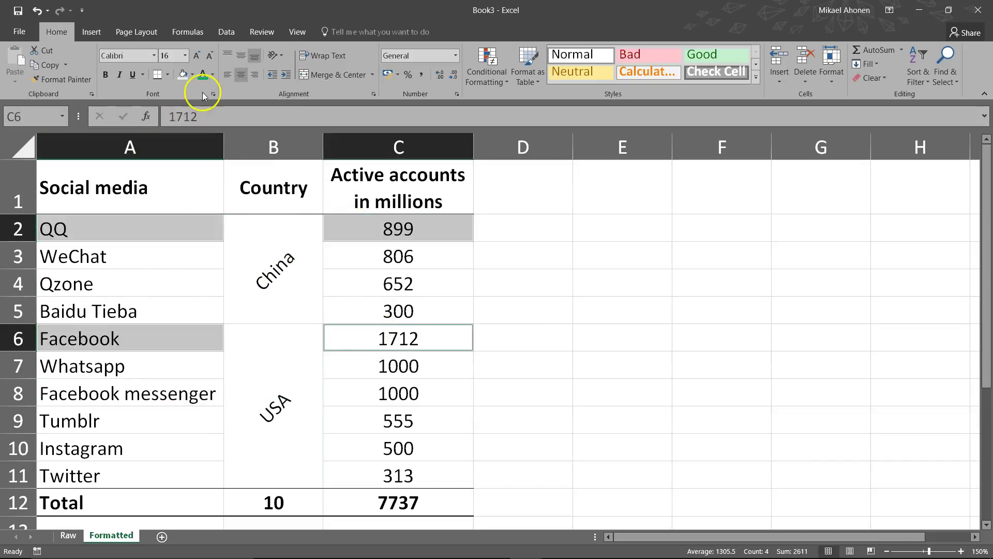
{"action": "left_click", "coordinate": [212, 75]}
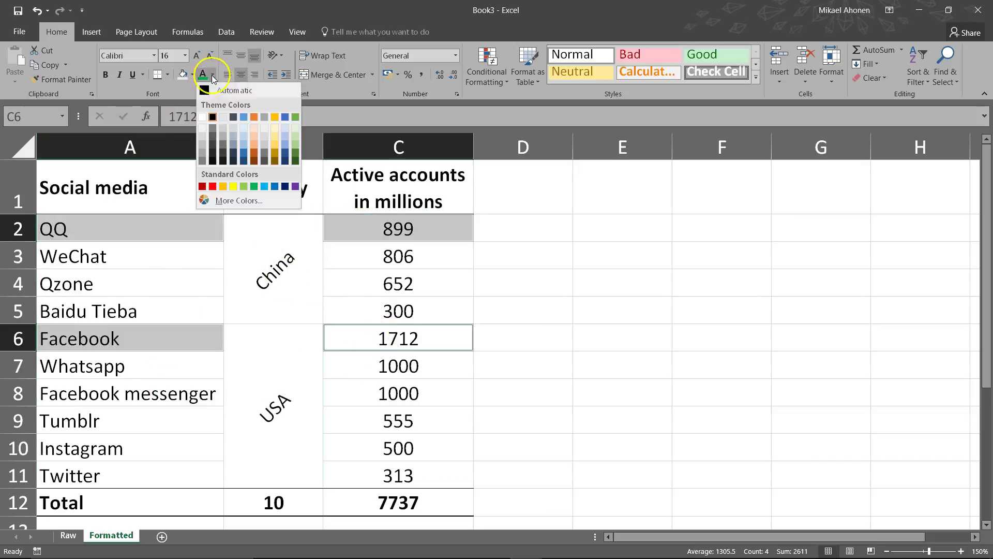
{"action": "left_click", "coordinate": [254, 187]}
{"action": "left_click", "coordinate": [255, 188]}
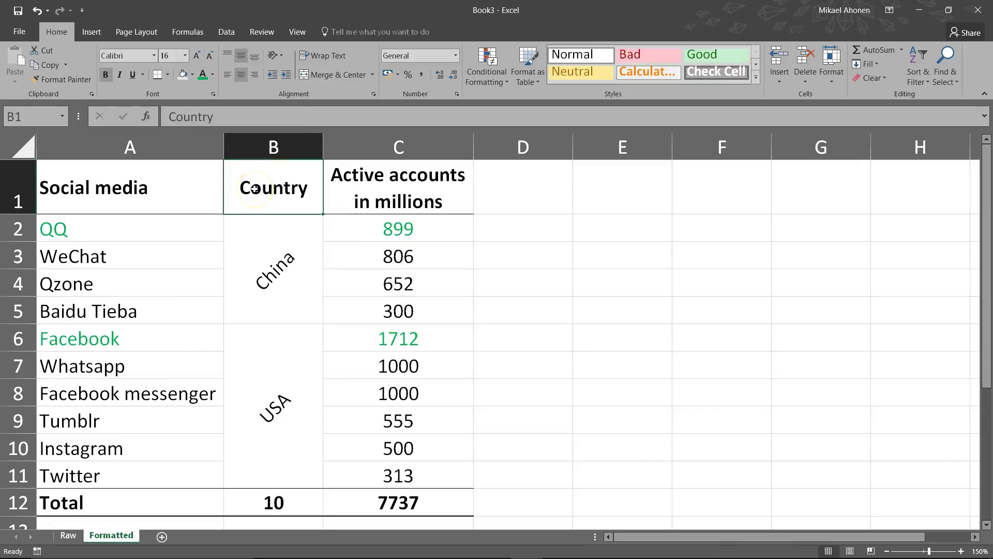
Turn off the sheet gridlines in the View settings.
{"action": "left_click", "coordinate": [302, 34]}
{"action": "left_click", "coordinate": [159, 76]}
{"action": "key", "text": "Down"}
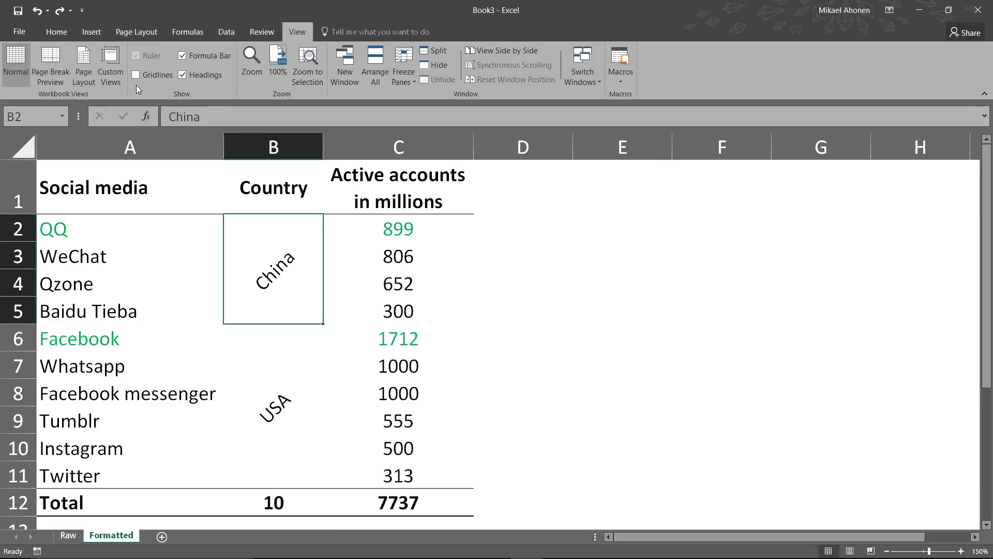
{"action": "left_click", "coordinate": [62, 33]}
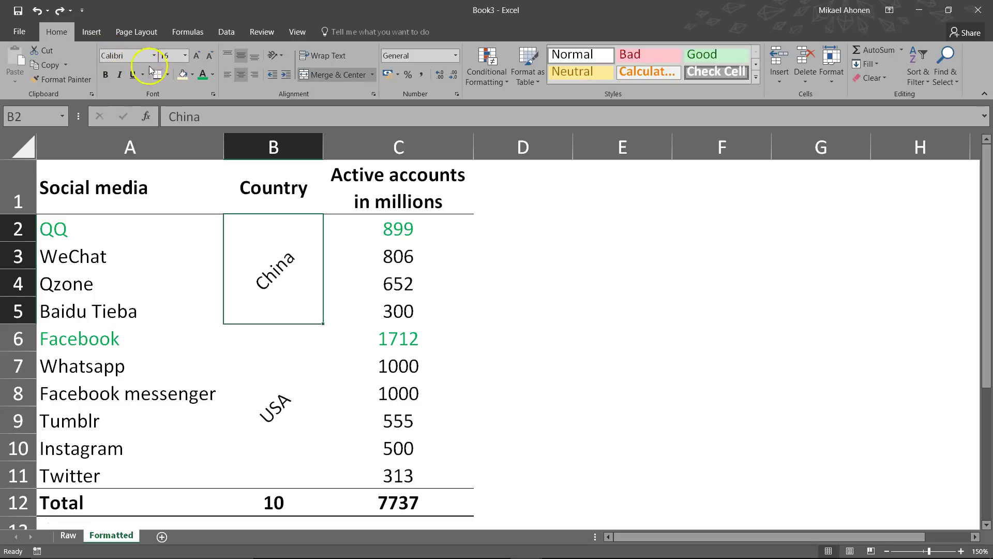
Fill merged China cell B2:B5 light orange and USA cell B6:B11 light blue.
{"action": "left_click", "coordinate": [193, 73]}
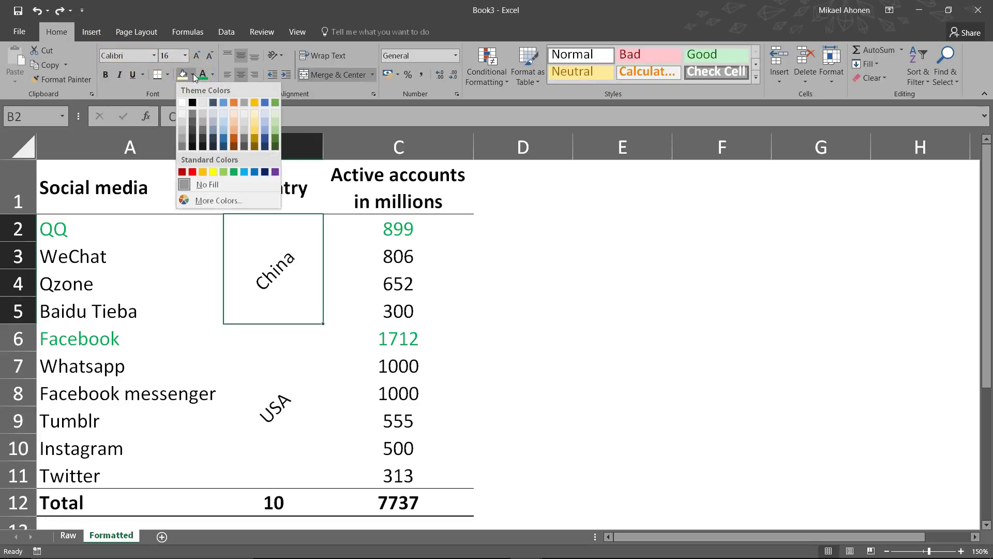
{"action": "left_click", "coordinate": [234, 110]}
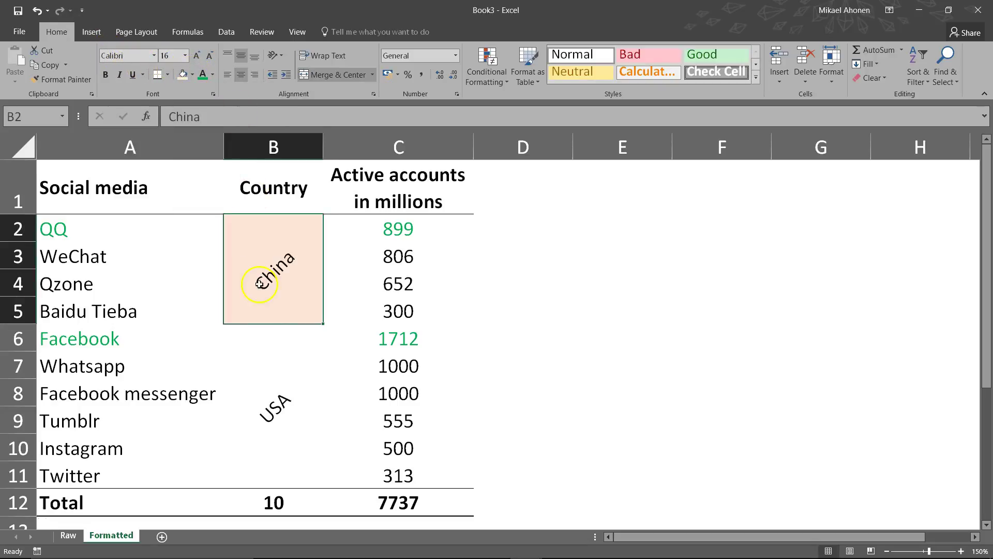
{"action": "left_click", "coordinate": [264, 345]}
{"action": "left_click", "coordinate": [192, 75]}
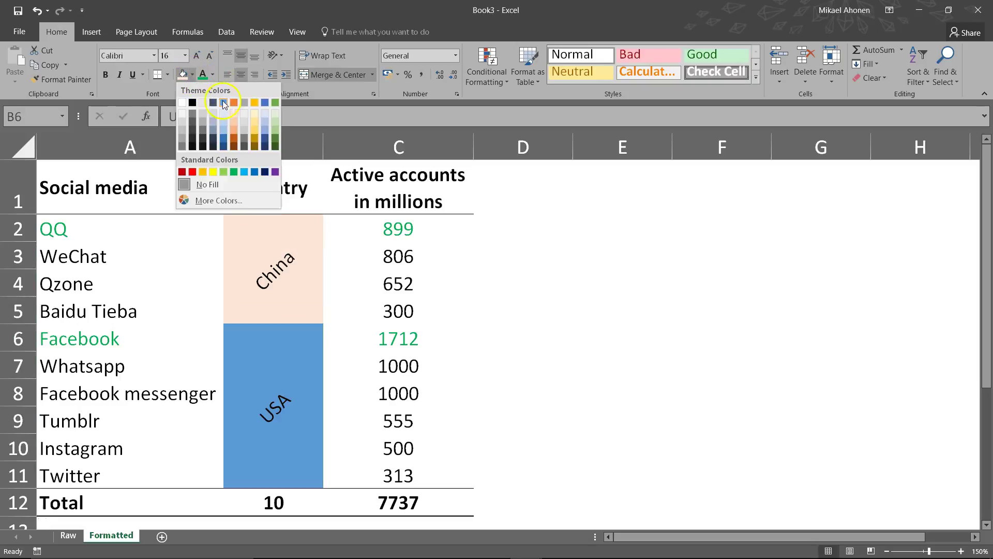
{"action": "left_click", "coordinate": [225, 115]}
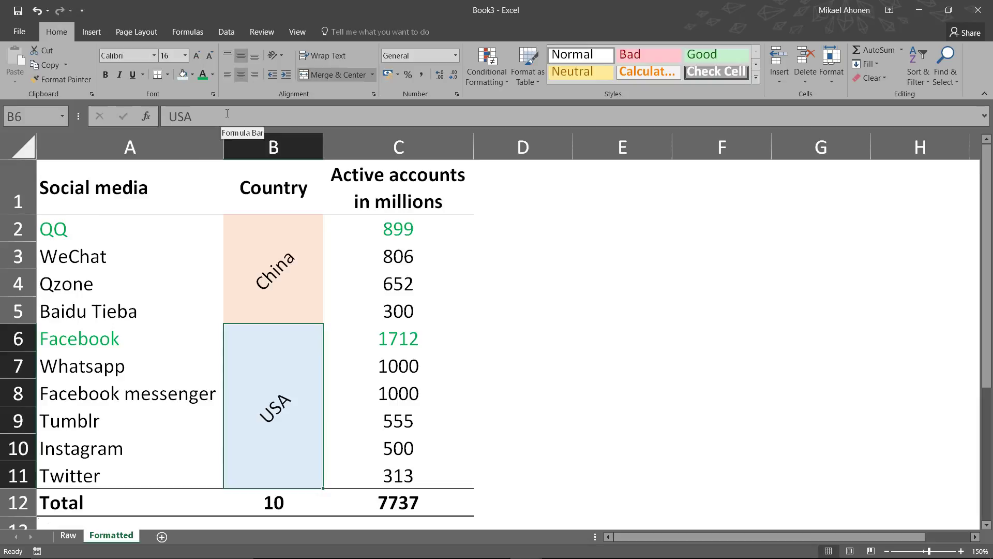
Flip between the Raw and Formatted sheets to compare, then expand the Cell Styles gallery.
{"action": "left_click", "coordinate": [76, 539]}
{"action": "left_click", "coordinate": [102, 538]}
{"action": "left_click", "coordinate": [68, 537]}
{"action": "left_click", "coordinate": [104, 538]}
{"action": "left_click", "coordinate": [106, 536]}
{"action": "left_click", "coordinate": [756, 78]}
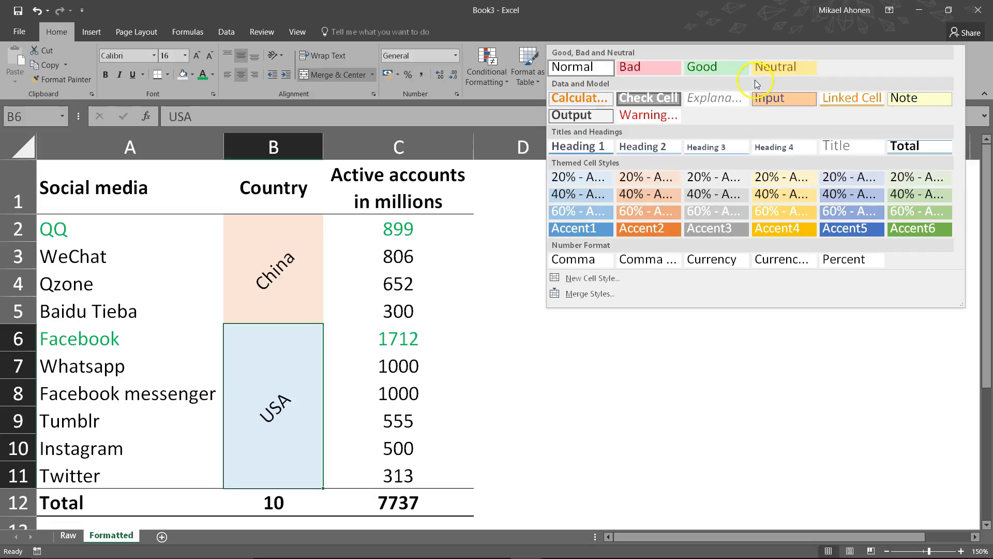